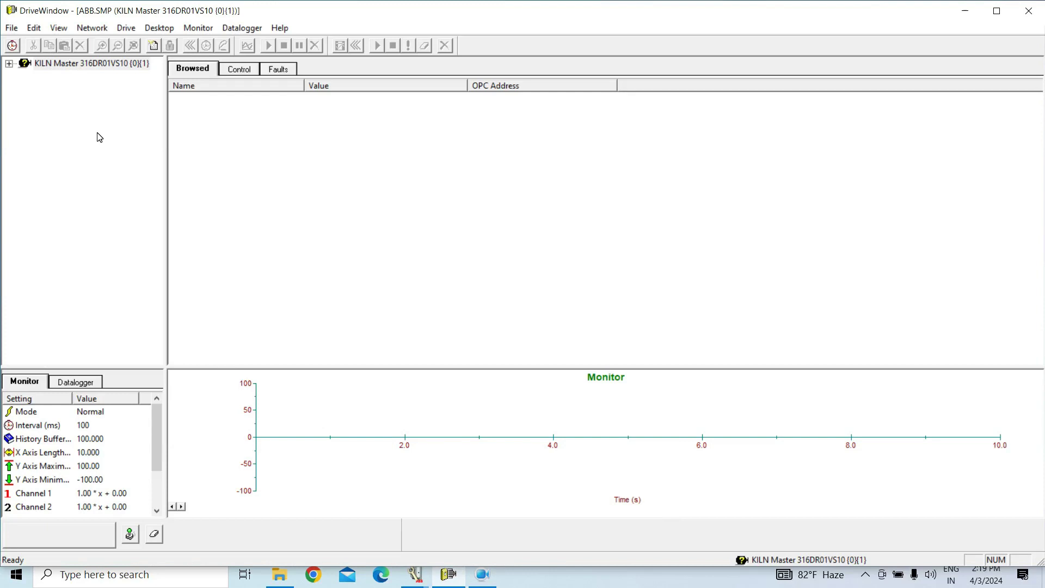
Drag the monitor panel splitter upward so Channels 3 and 4 appear in the settings list
{"action": "left_click_drag", "start_coordinate": [166, 367], "coordinate": [166, 349]}
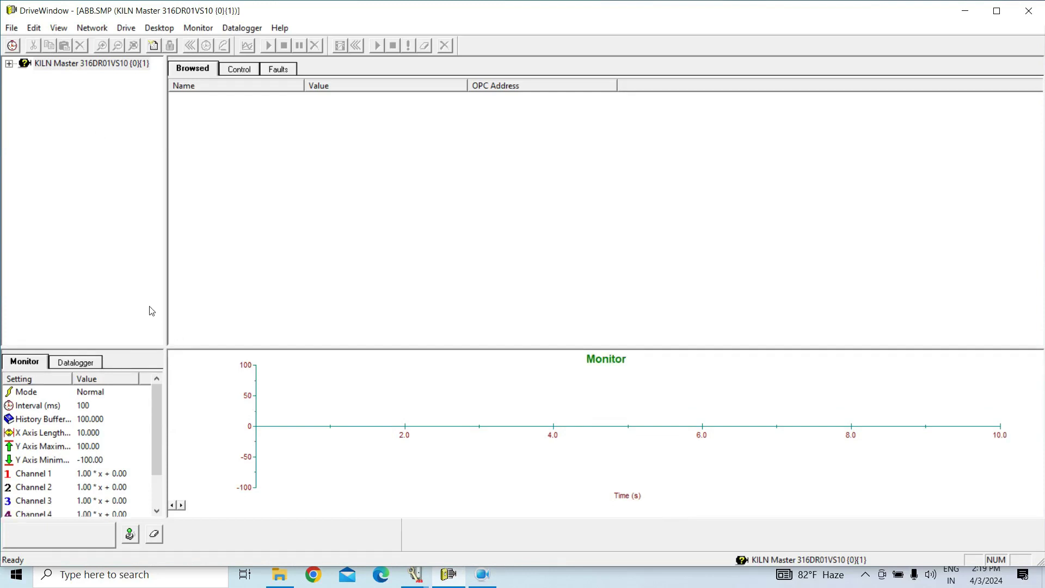
Create a new, empty Backup Package under File > System Software > New
{"action": "left_click", "coordinate": [13, 29]}
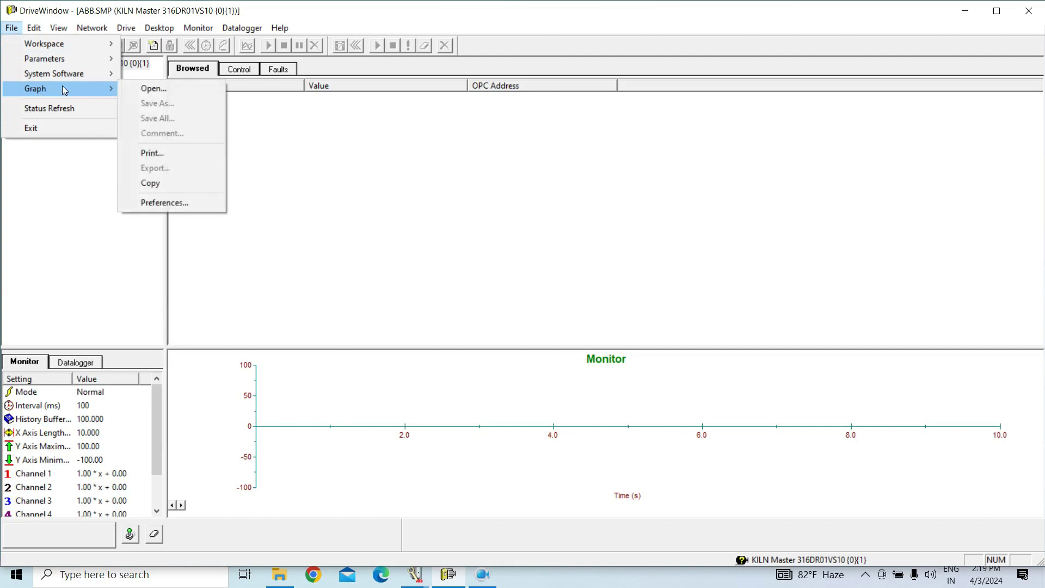
{"action": "mouse_move", "coordinate": [76, 74]}
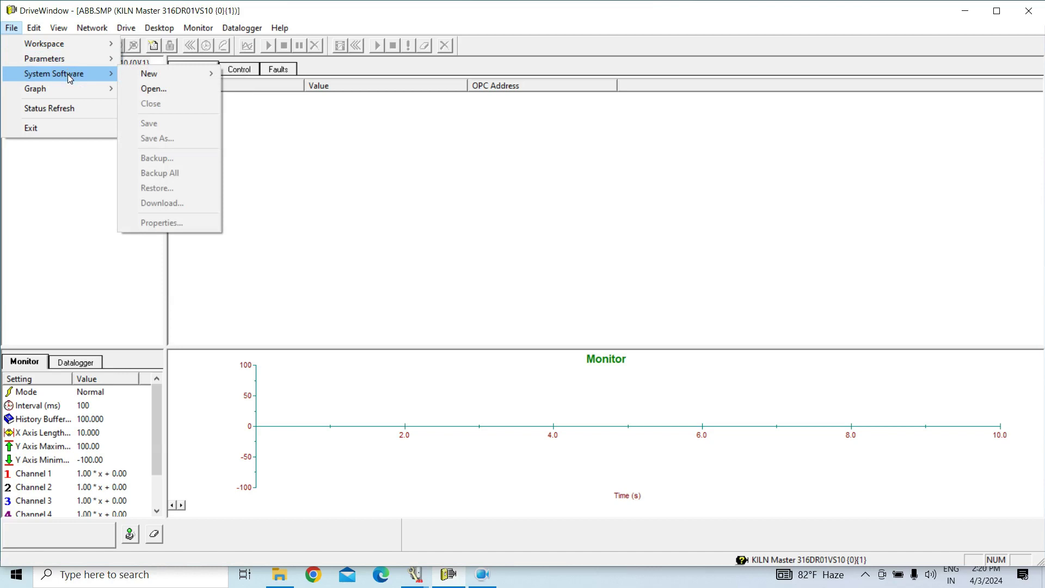
{"action": "mouse_move", "coordinate": [150, 76]}
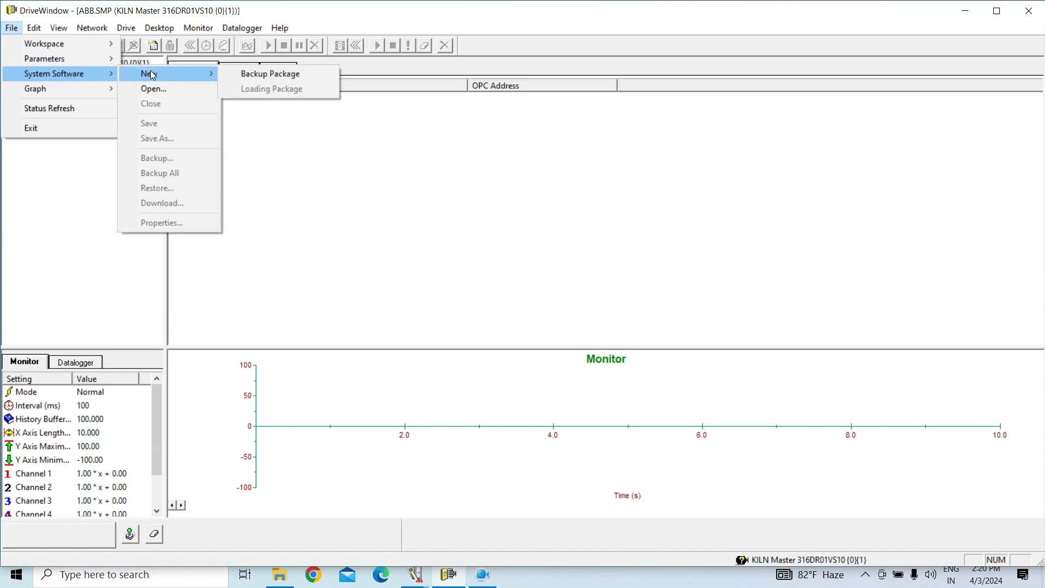
{"action": "left_click", "coordinate": [75, 236]}
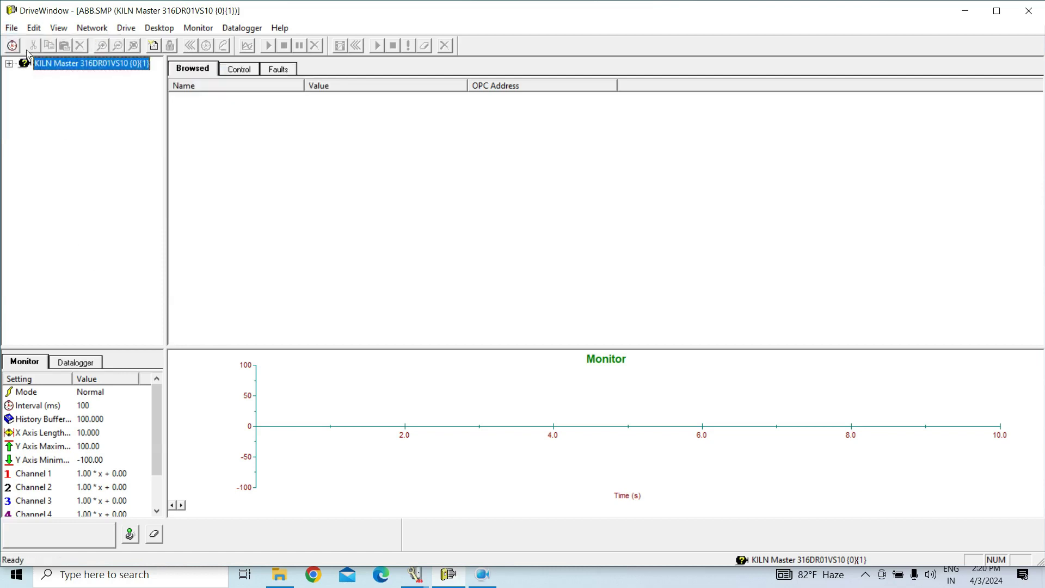
{"action": "left_click", "coordinate": [11, 28]}
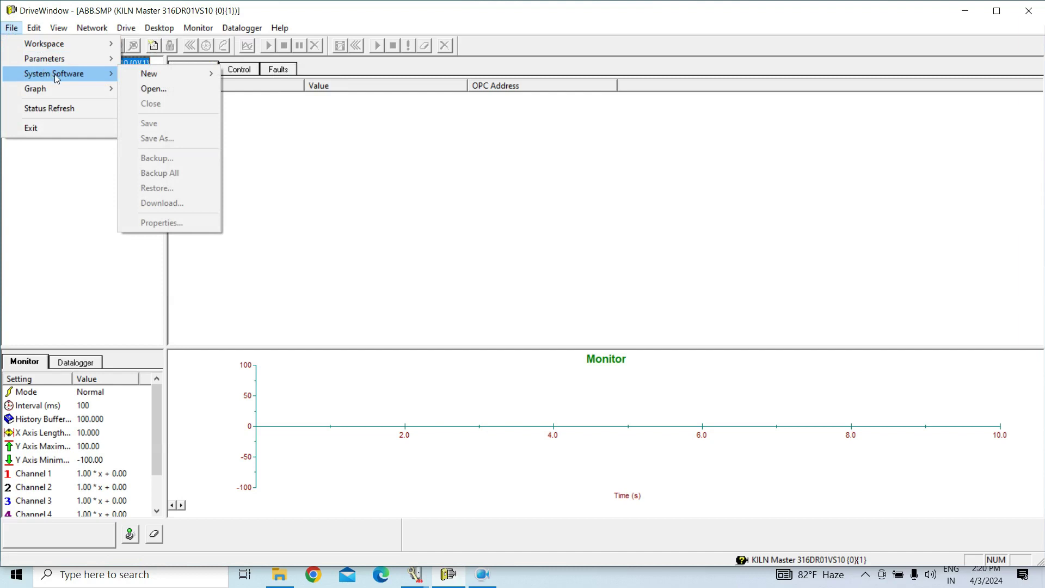
{"action": "mouse_move", "coordinate": [173, 76]}
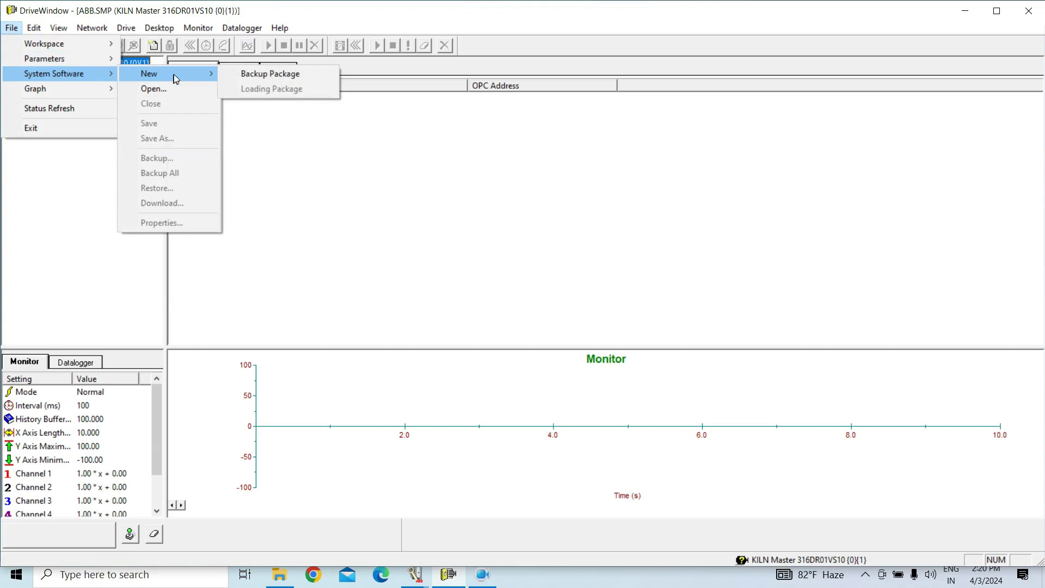
{"action": "left_click", "coordinate": [257, 74]}
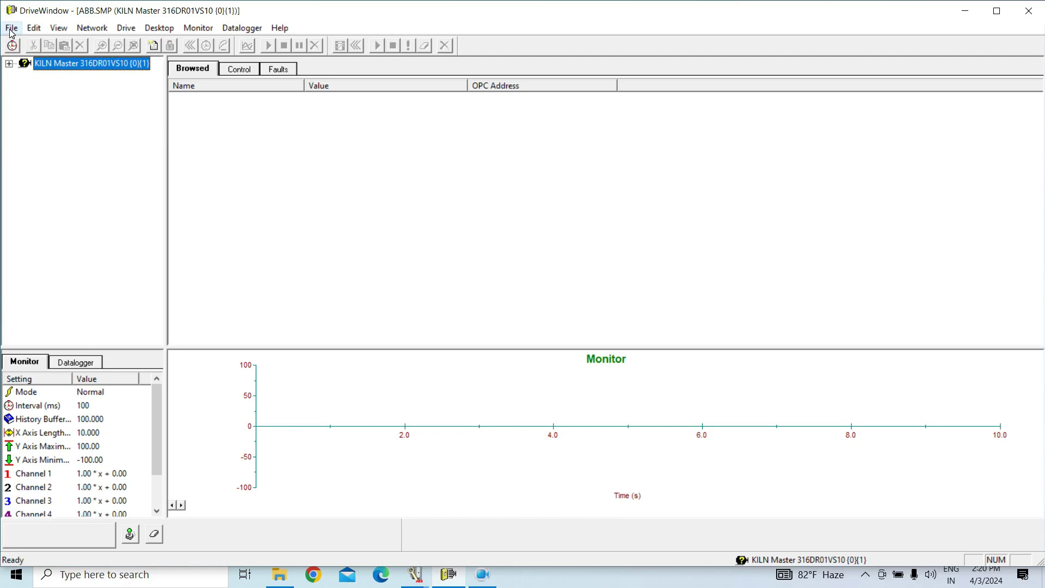
Show the File > System Software submenu with Backup All now enabled
{"action": "left_click", "coordinate": [11, 29]}
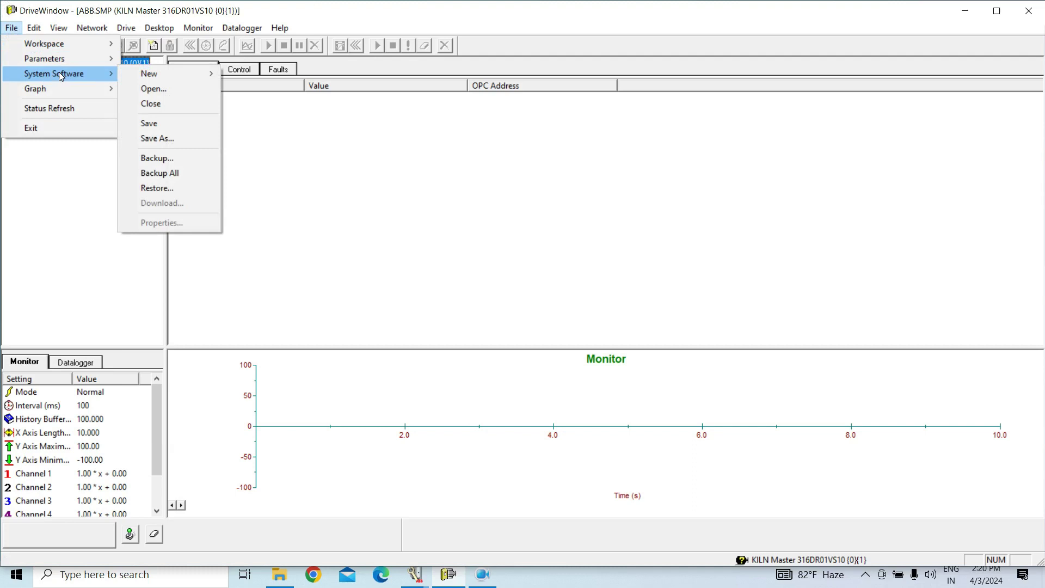
{"action": "mouse_move", "coordinate": [163, 77]}
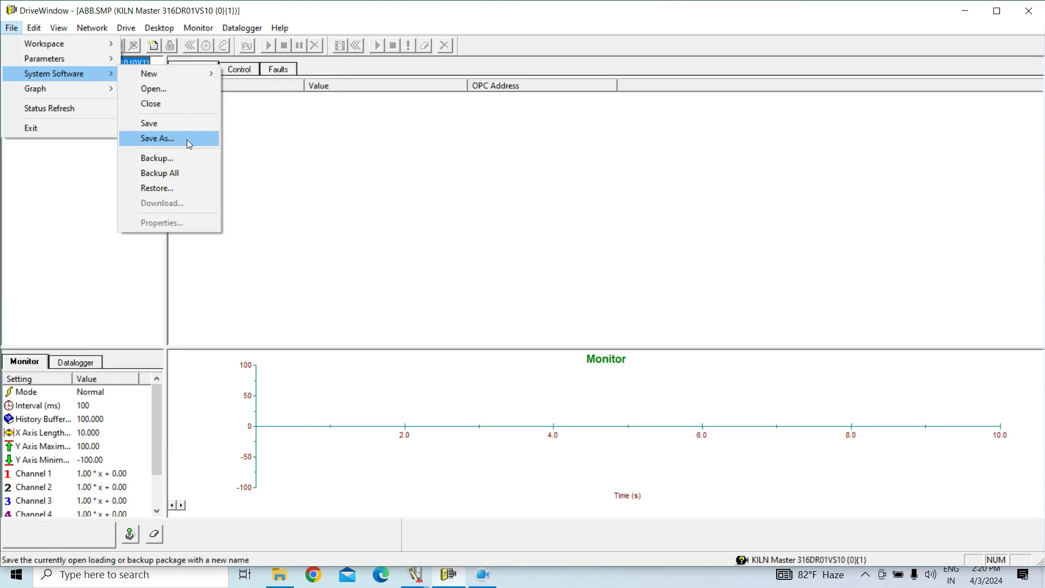
Run Backup All and watch the KILN Master 316DR01VS10 backup finish loading 1.7 MB
{"action": "left_click", "coordinate": [182, 173]}
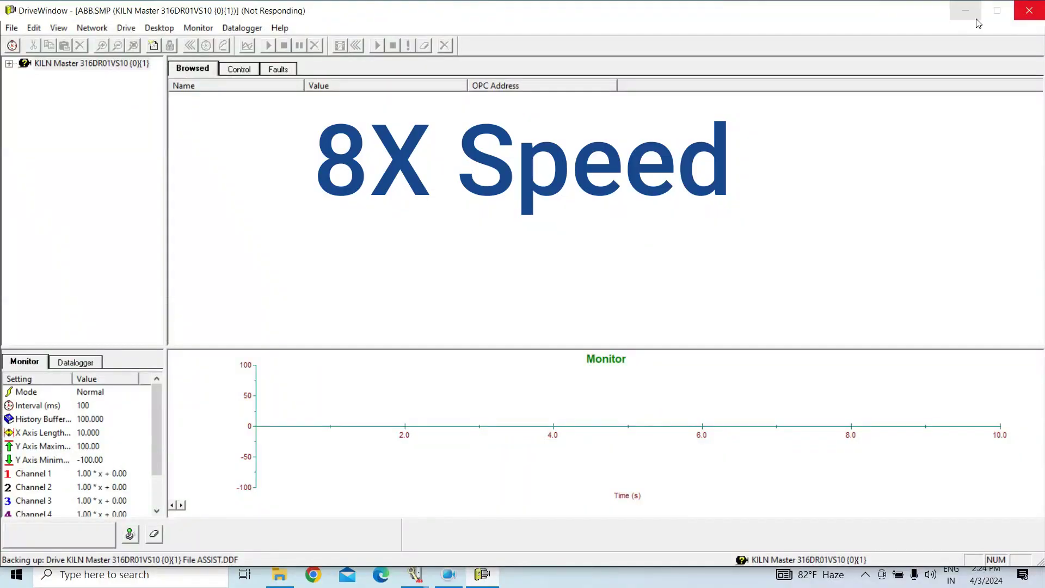
{"action": "mouse_move", "coordinate": [484, 575]}
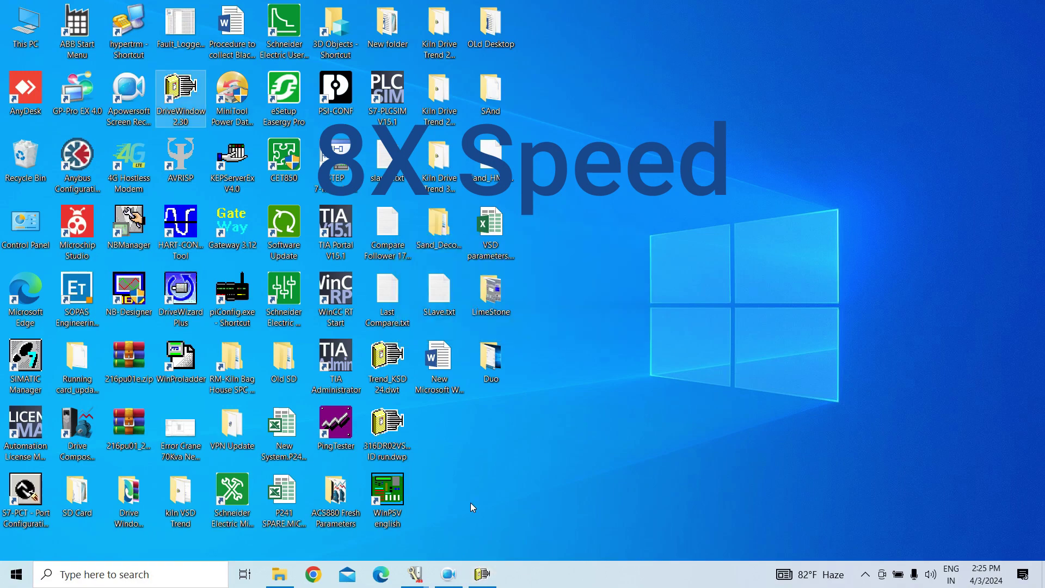
{"action": "left_click", "coordinate": [482, 575]}
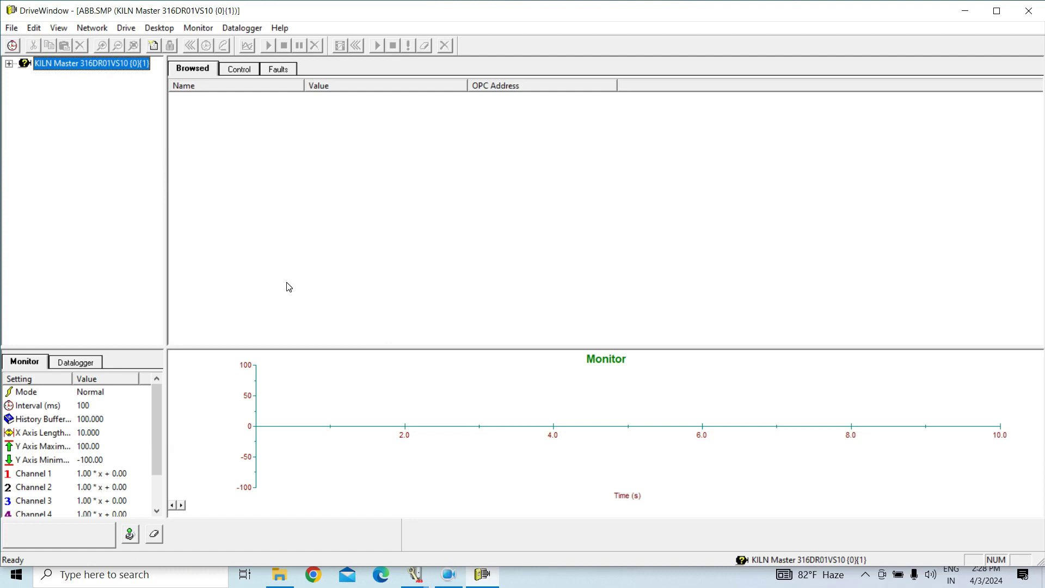
Save the backup package under a new name, browsing to Parameters Backup 2024 > System soft > Kiln
{"action": "left_click", "coordinate": [11, 30]}
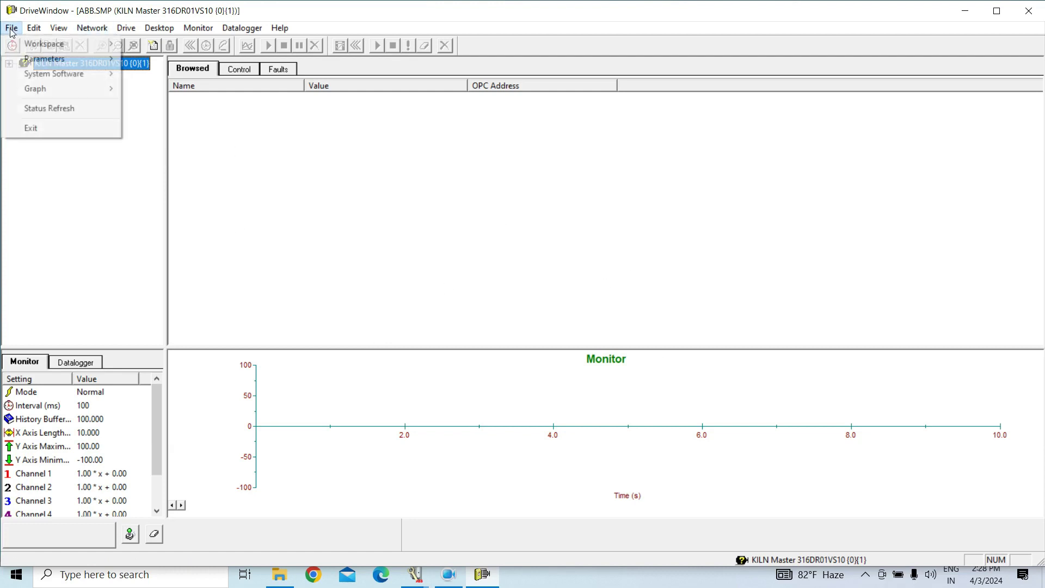
{"action": "mouse_move", "coordinate": [39, 74]}
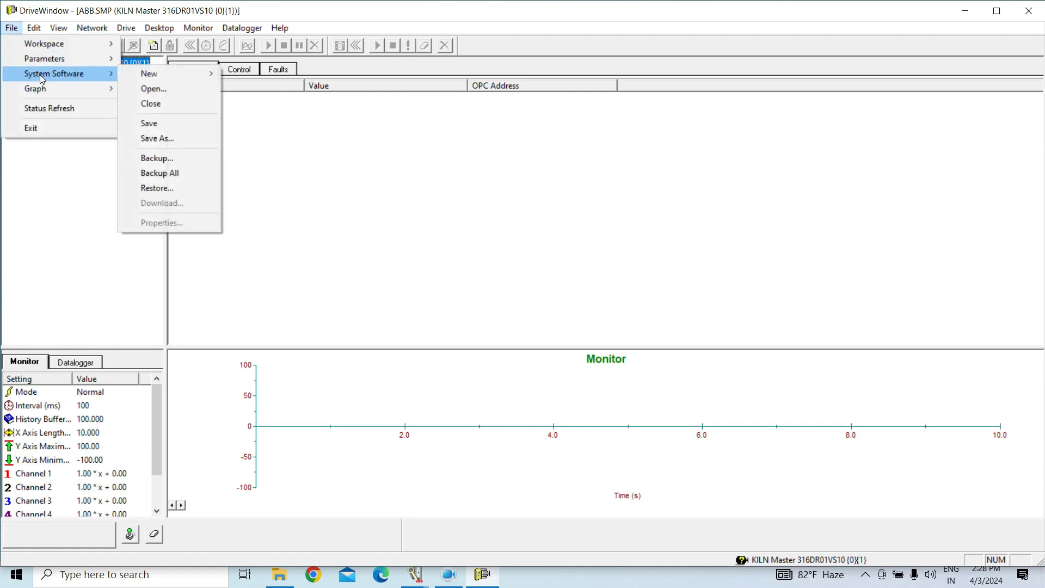
{"action": "left_click", "coordinate": [155, 139]}
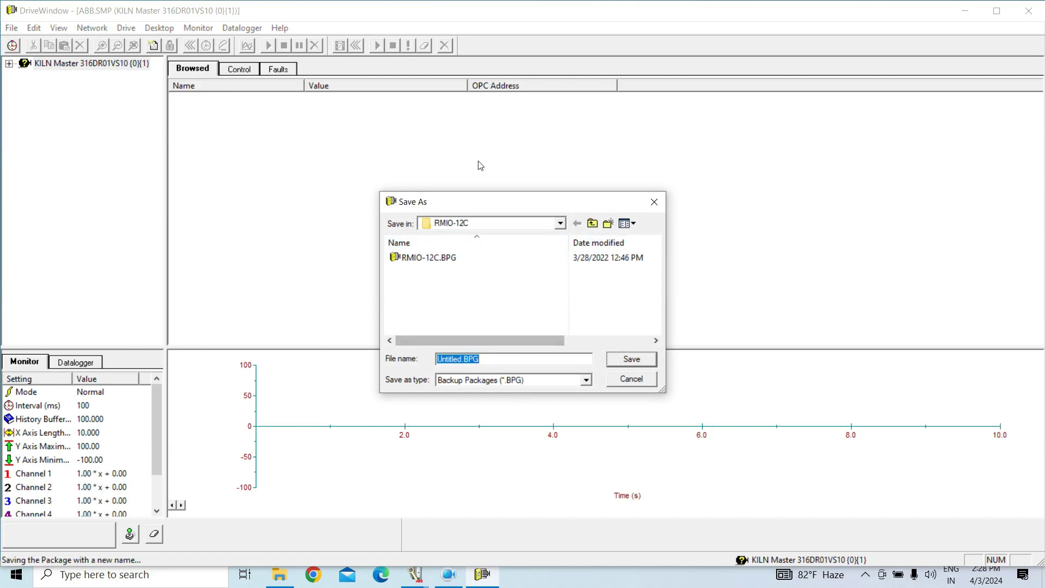
{"action": "left_click", "coordinate": [593, 224]}
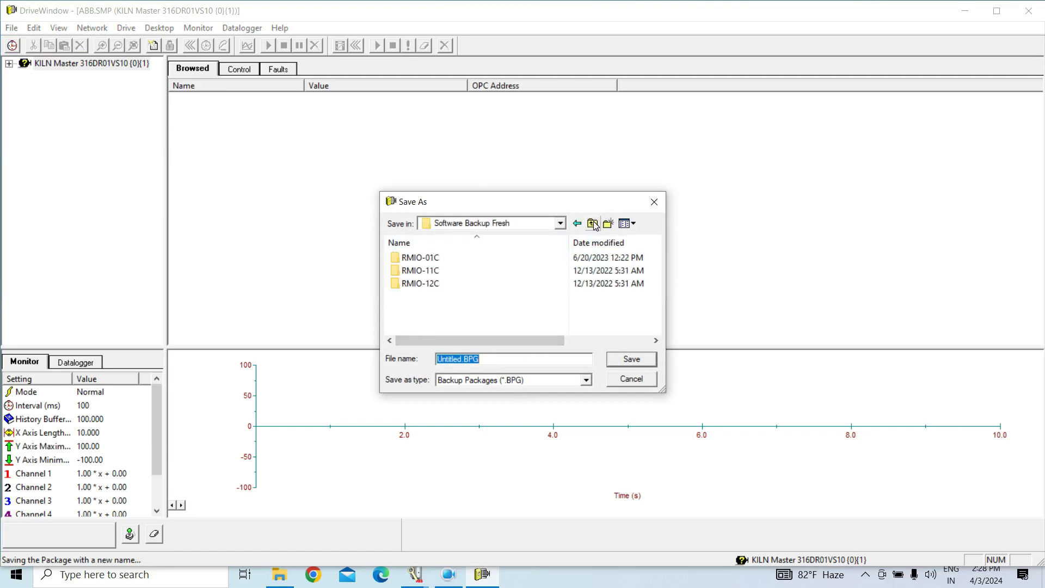
{"action": "left_click", "coordinate": [593, 223]}
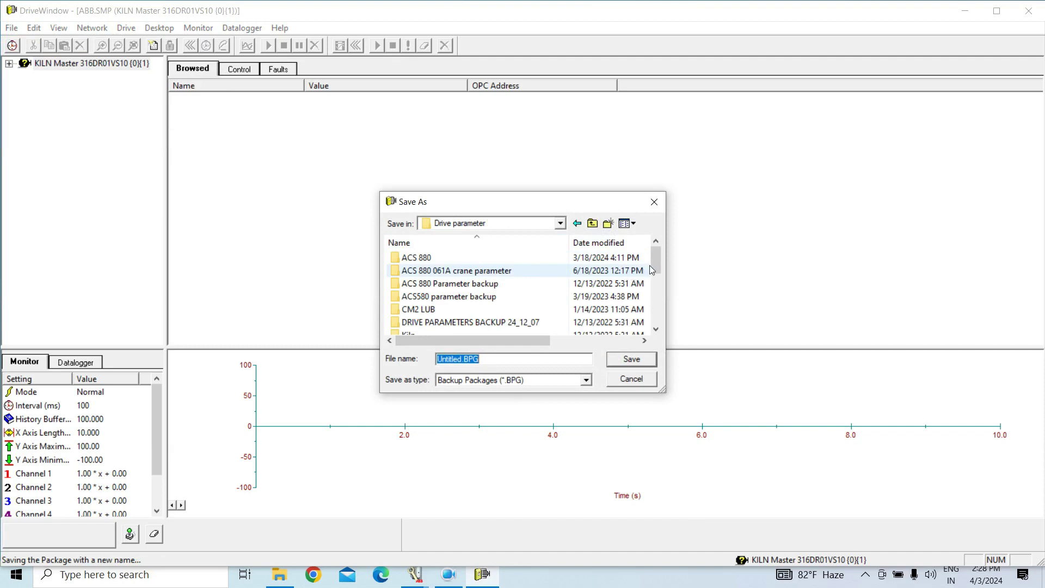
{"action": "left_click_drag", "start_coordinate": [658, 253], "coordinate": [659, 301]}
{"action": "double_click", "coordinate": [456, 323]}
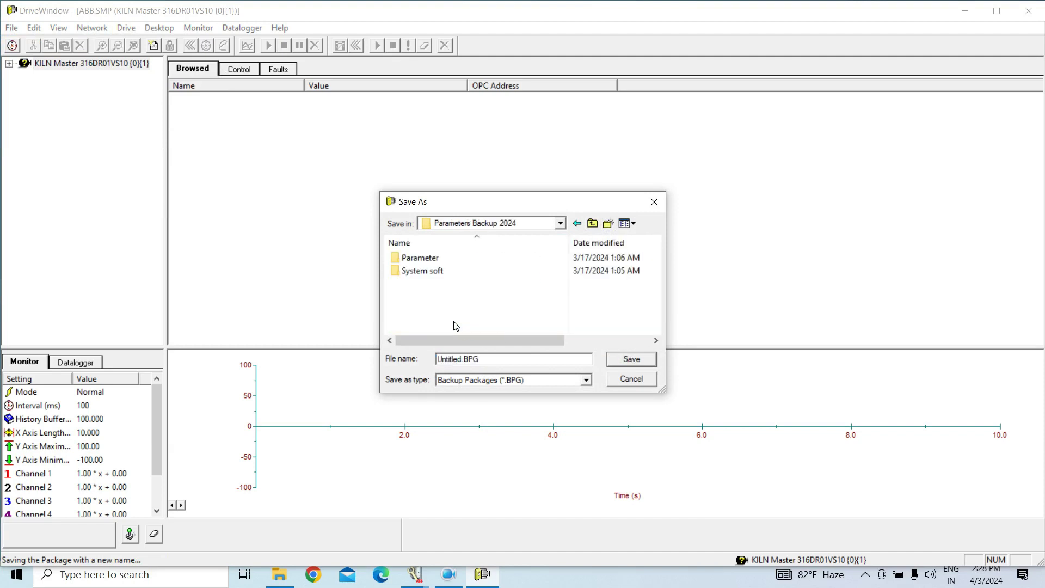
{"action": "left_click", "coordinate": [430, 271]}
{"action": "double_click", "coordinate": [430, 271]}
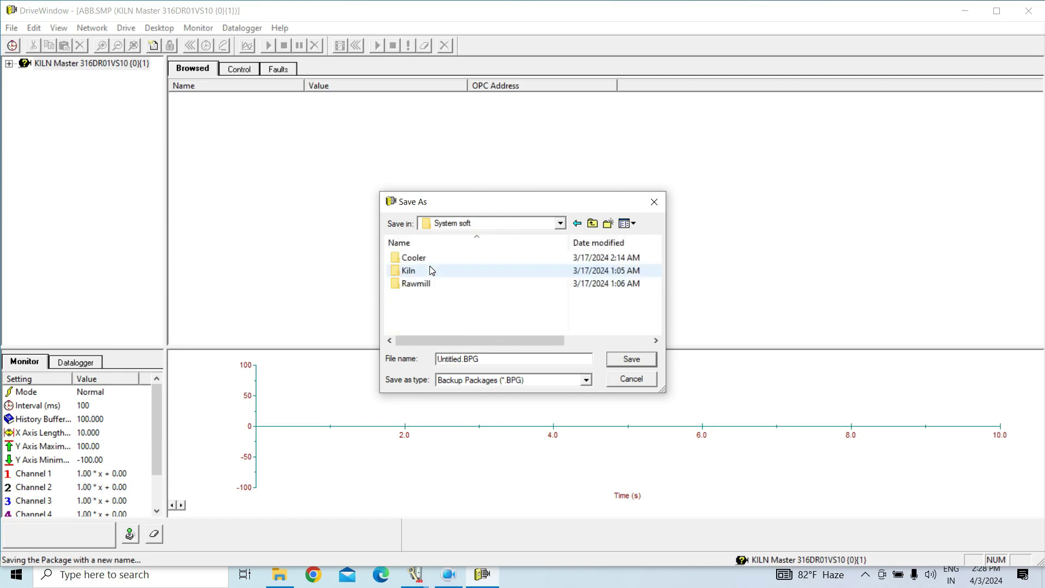
{"action": "double_click", "coordinate": [427, 271]}
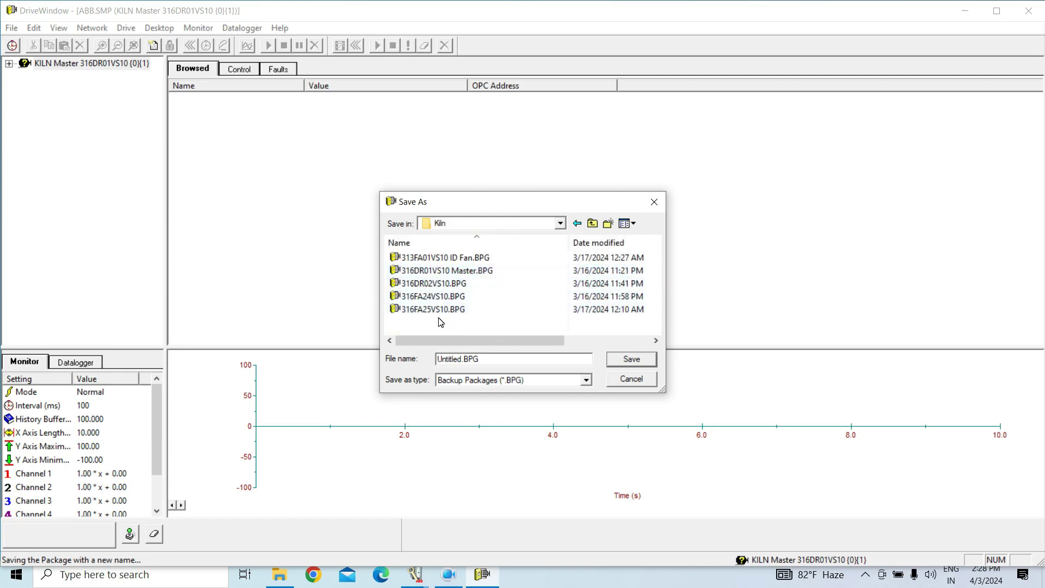
Name the file 316DR01VS10 Master_12C Spare, based on the existing Master backup's name
{"action": "left_click", "coordinate": [450, 271]}
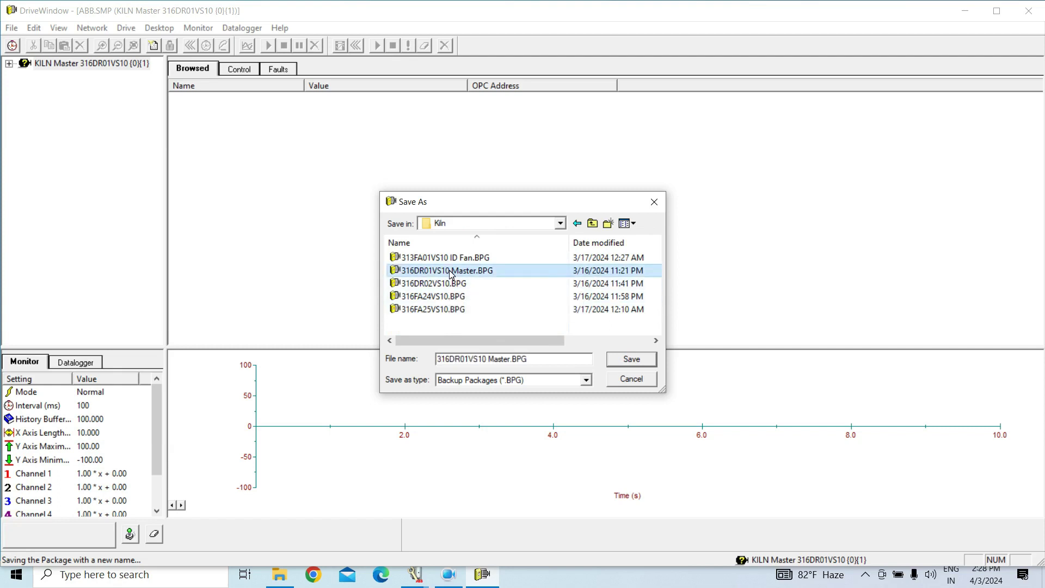
{"action": "left_click", "coordinate": [512, 361]}
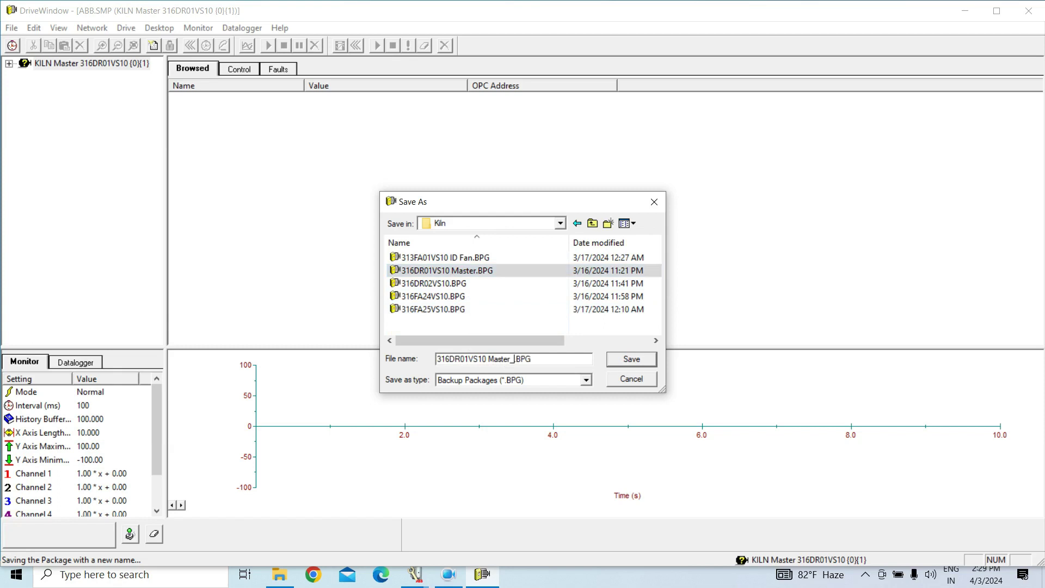
{"action": "type", "text": "_12C Spare"}
Save the package and confirm 316DR01VS10 Master_12C Spare.BPG exists in the Kiln folder in File Explorer
{"action": "left_click", "coordinate": [628, 360]}
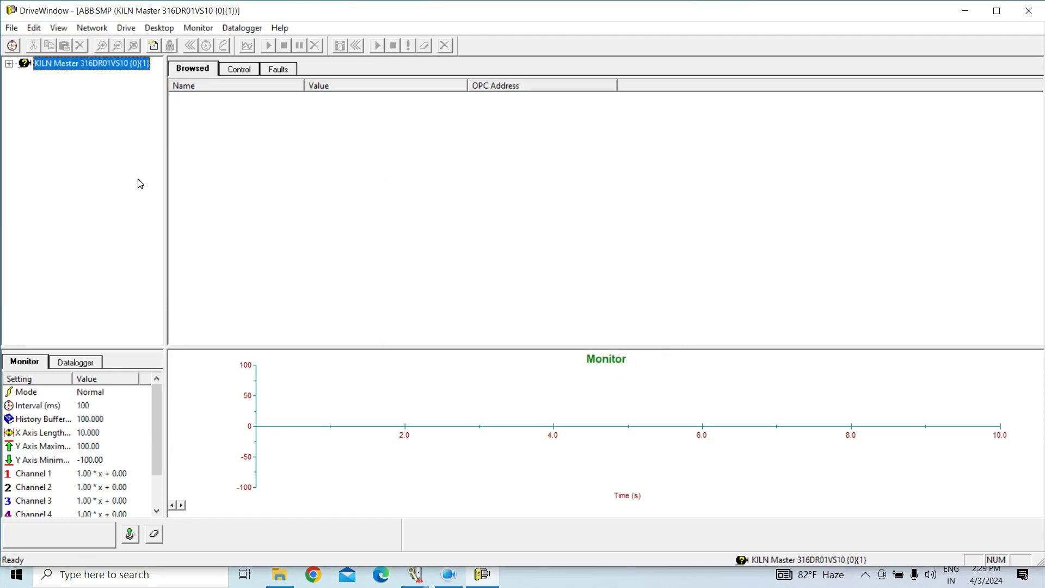
{"action": "left_click", "coordinate": [256, 576]}
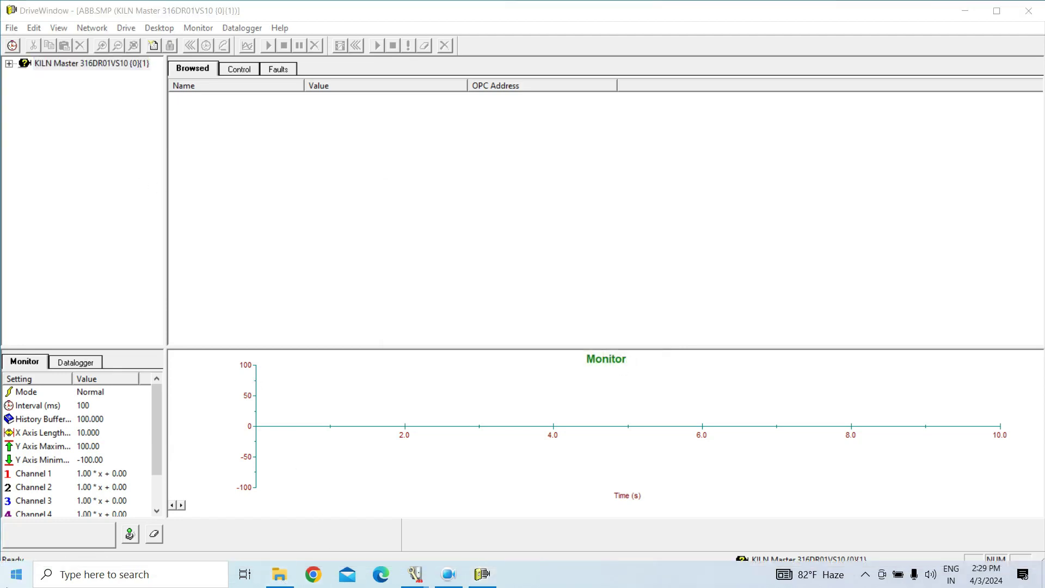
{"action": "left_click", "coordinate": [279, 574]}
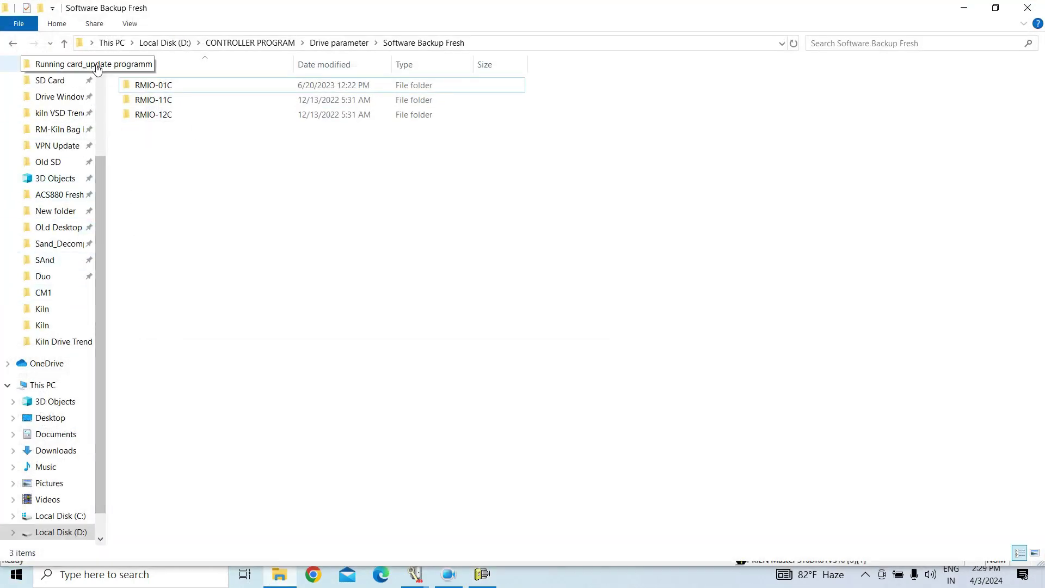
{"action": "left_click", "coordinate": [351, 43]}
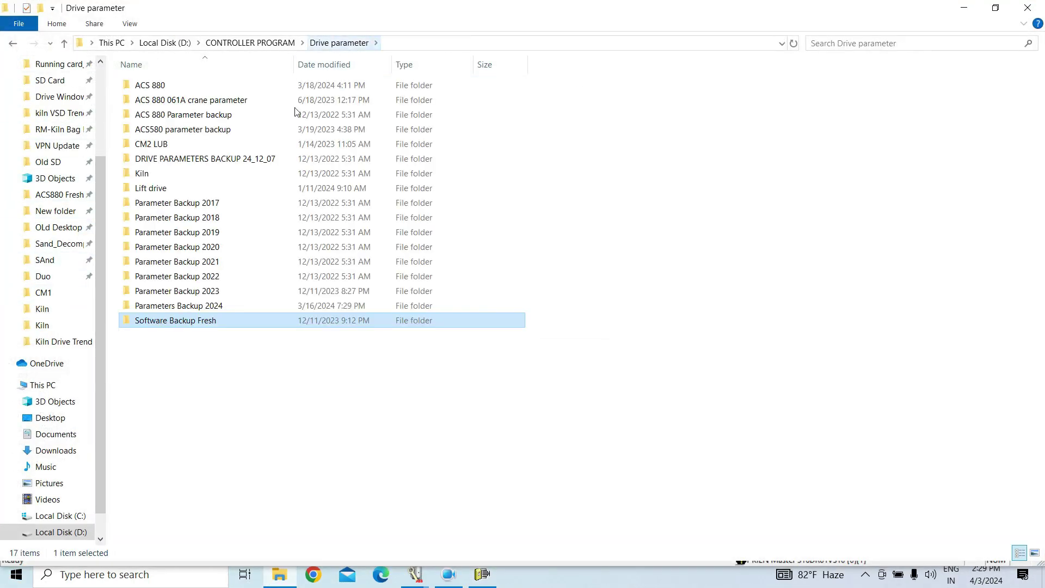
{"action": "left_click", "coordinate": [193, 307]}
{"action": "double_click", "coordinate": [193, 307]}
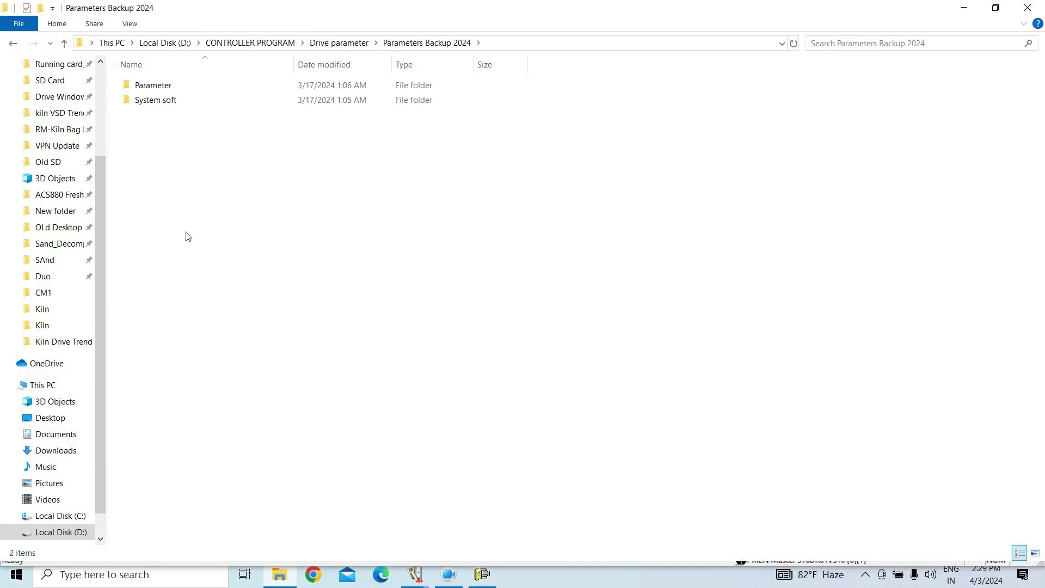
{"action": "double_click", "coordinate": [180, 105]}
{"action": "double_click", "coordinate": [176, 105]}
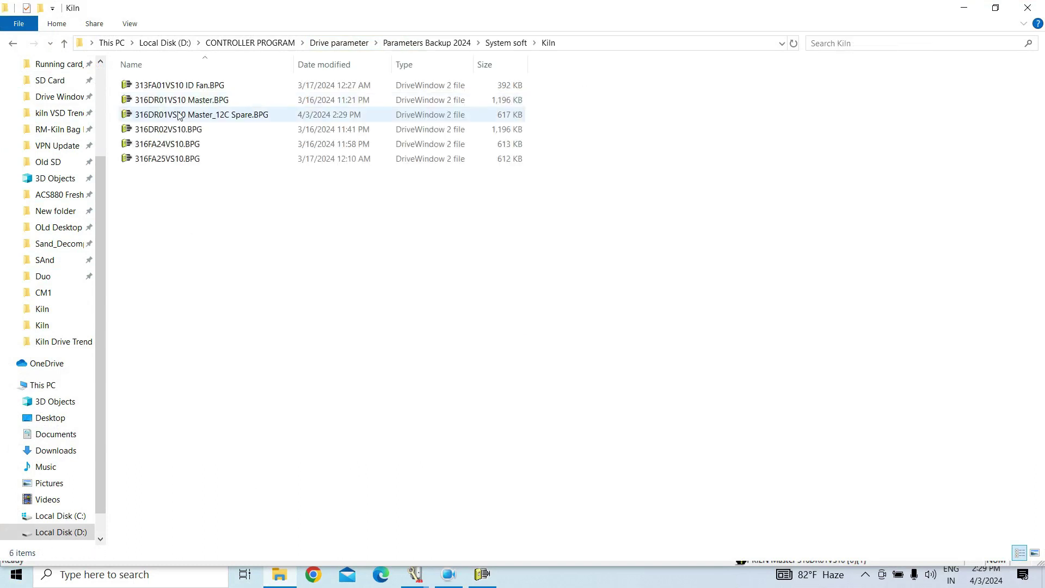
{"action": "left_click", "coordinate": [214, 121]}
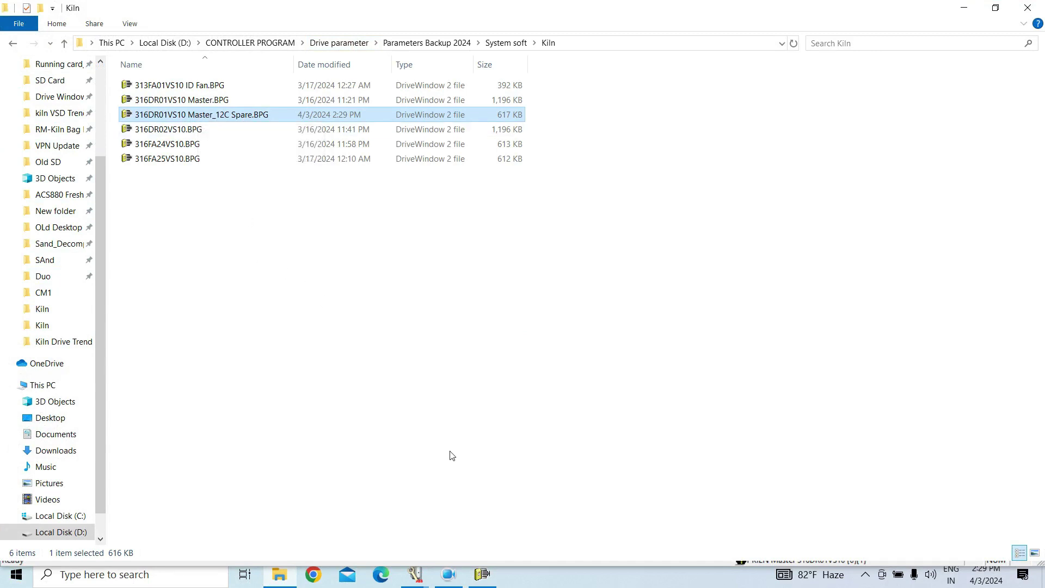
Return to the DriveWindow program window from the taskbar
{"action": "mouse_move", "coordinate": [482, 578]}
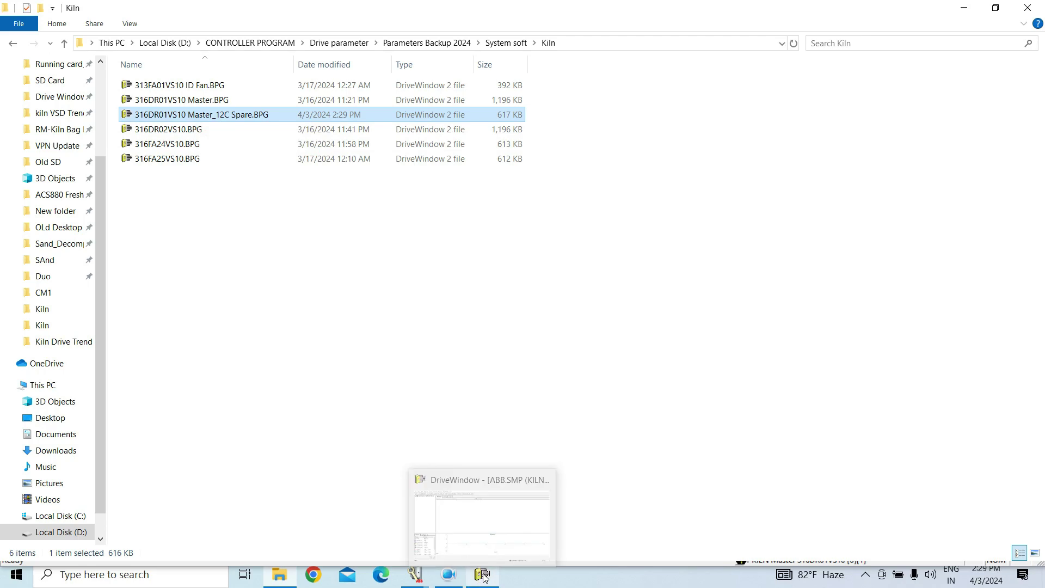
{"action": "mouse_move", "coordinate": [415, 575]}
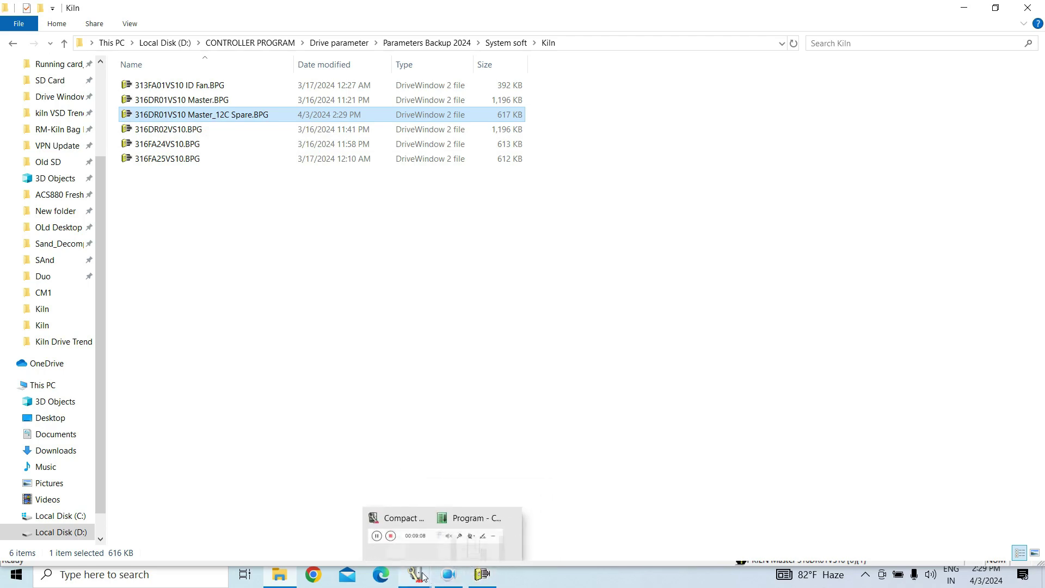
{"action": "left_click", "coordinate": [465, 504]}
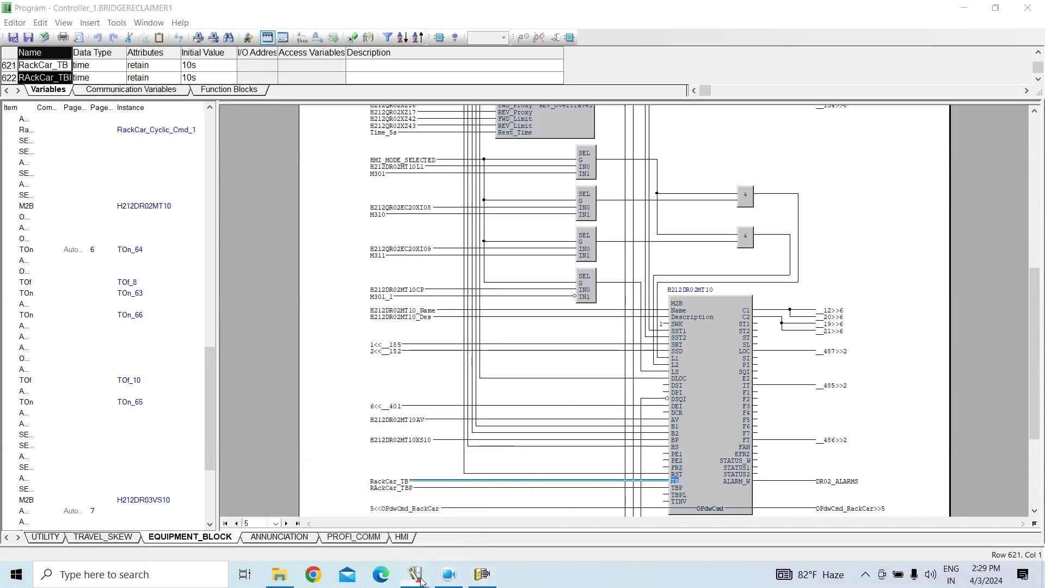
{"action": "left_click", "coordinate": [482, 576]}
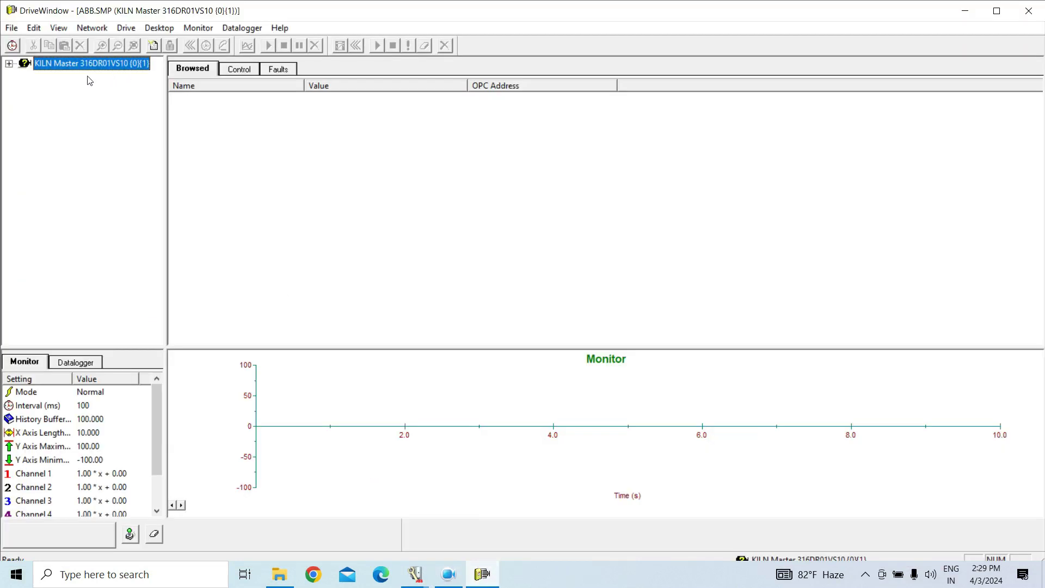
Open the saved 316DR01VS10 Master_12C Spare.BPG backup package from the Kiln folder
{"action": "left_click", "coordinate": [19, 31]}
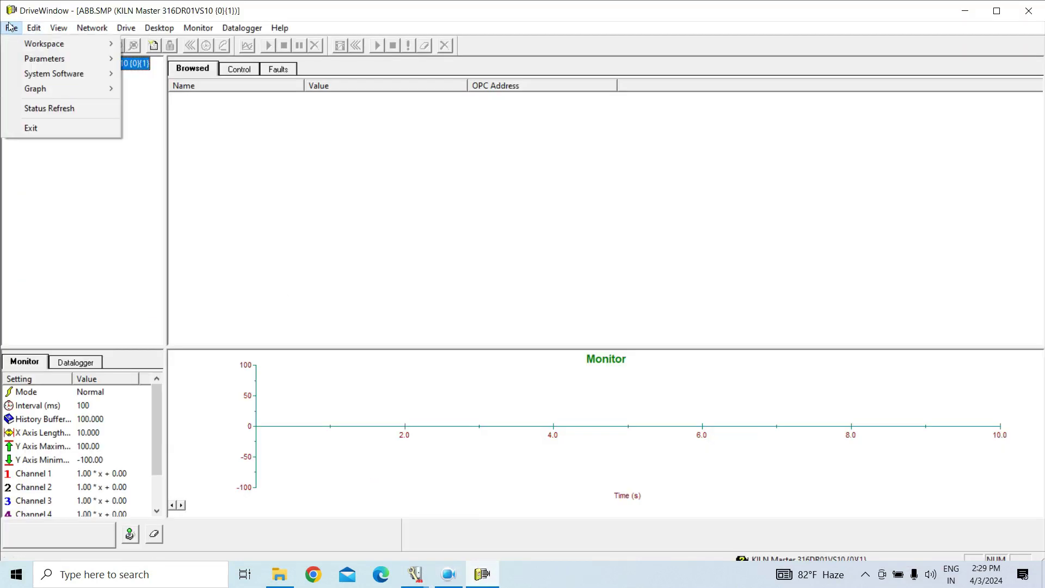
{"action": "mouse_move", "coordinate": [50, 75]}
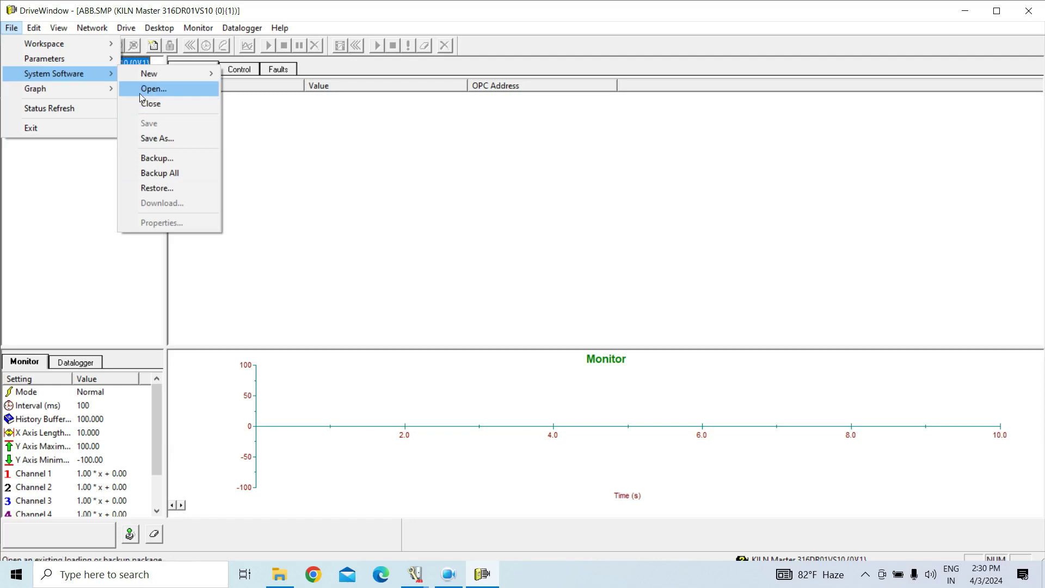
{"action": "left_click", "coordinate": [152, 89]}
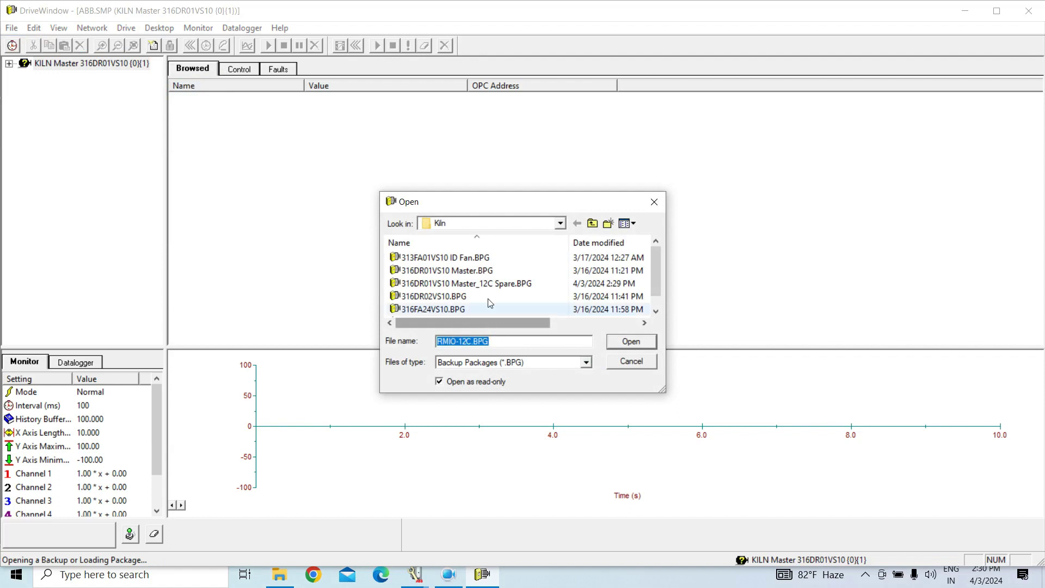
{"action": "left_click", "coordinate": [490, 283]}
{"action": "left_click", "coordinate": [643, 341]}
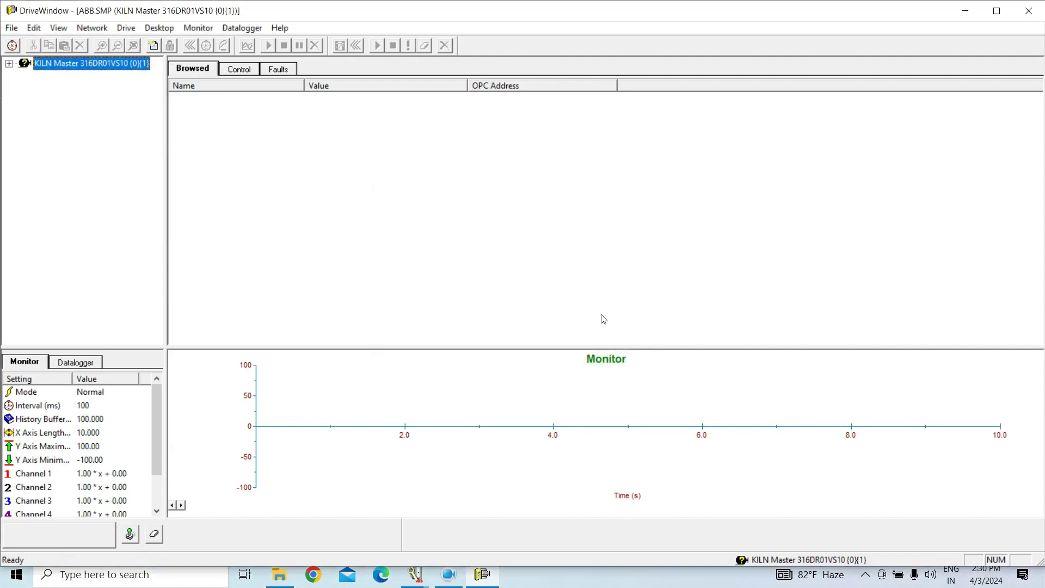
{"action": "left_click", "coordinate": [13, 30]}
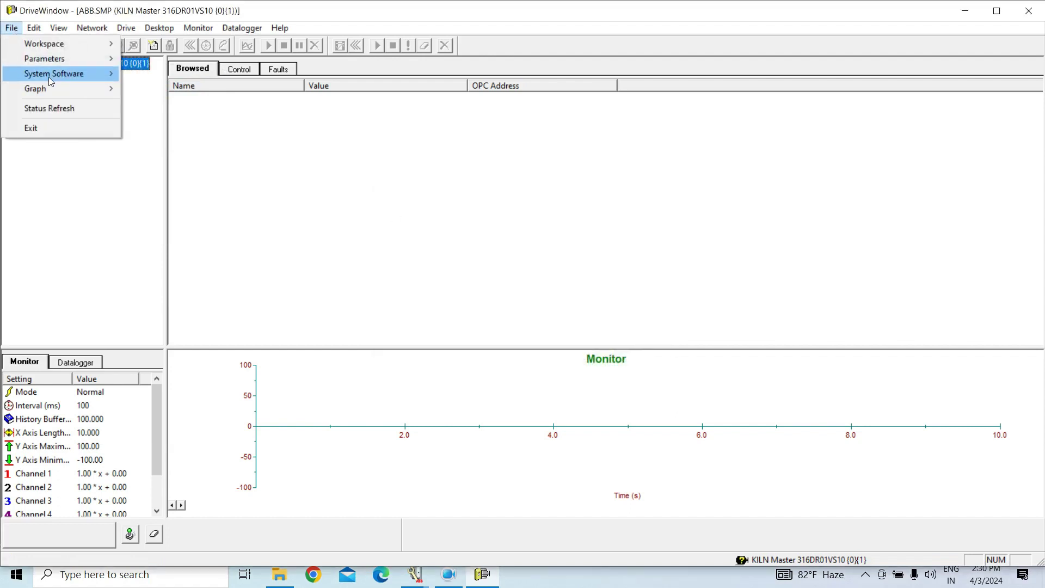